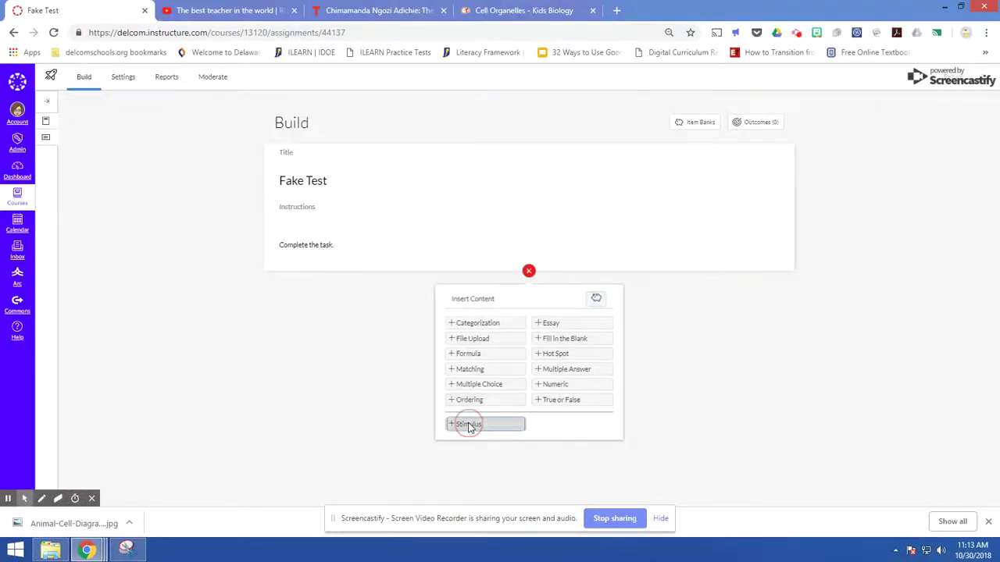
- Insert a new stimulus below the Fake Test instructions and title it Picture
click(468, 423)
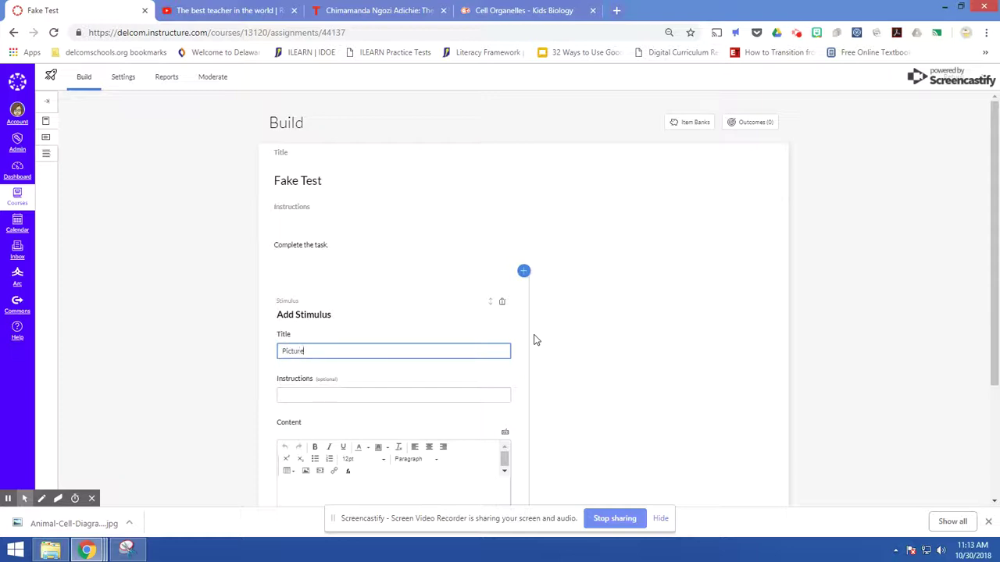
scroll(527, 346, down, 1)
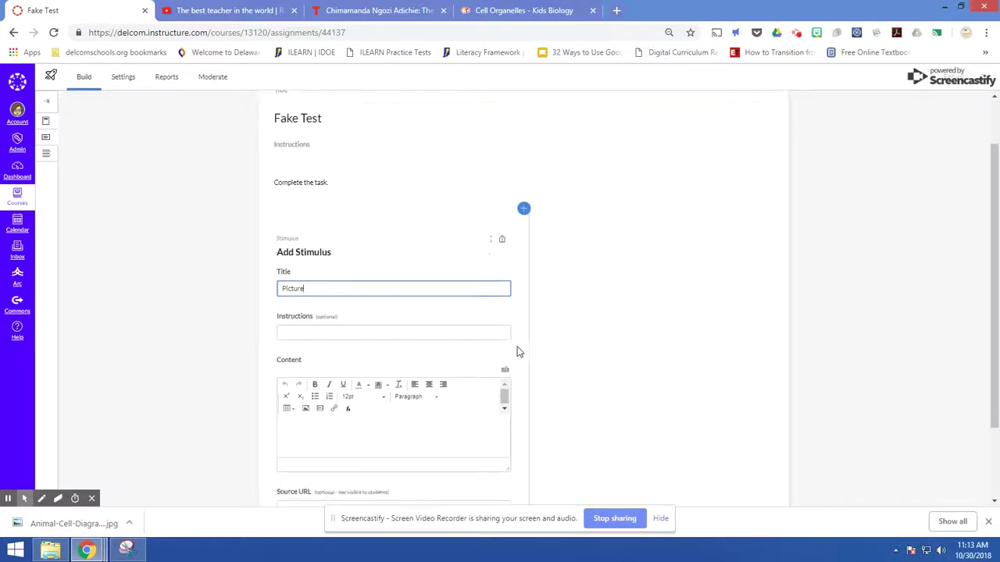
scroll(512, 359, down, 1)
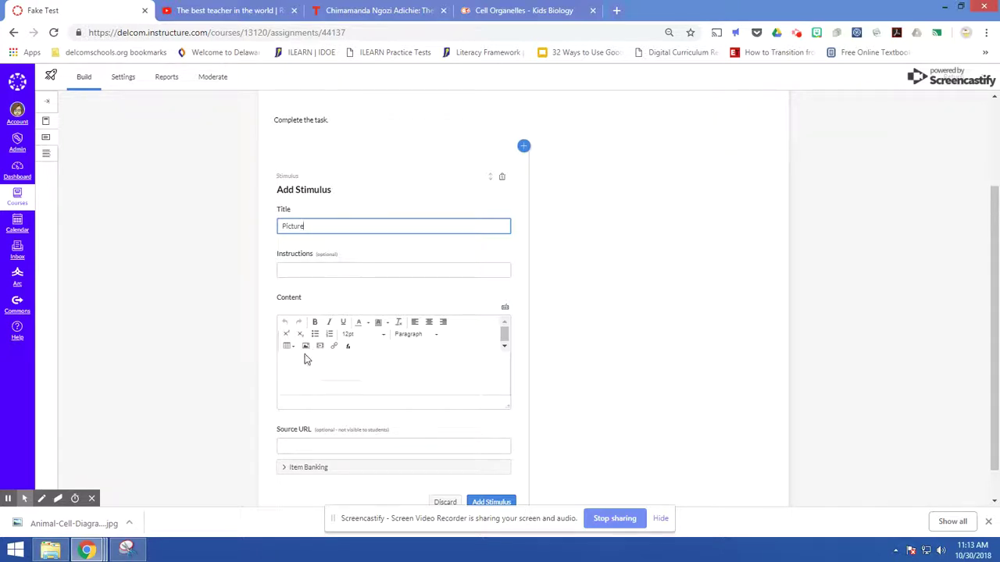
- Import the downloaded Animal-Cell-Diagram-768x832.jpg image into the Picture stimulus content, with alt text describing the animal diagram
click(306, 348)
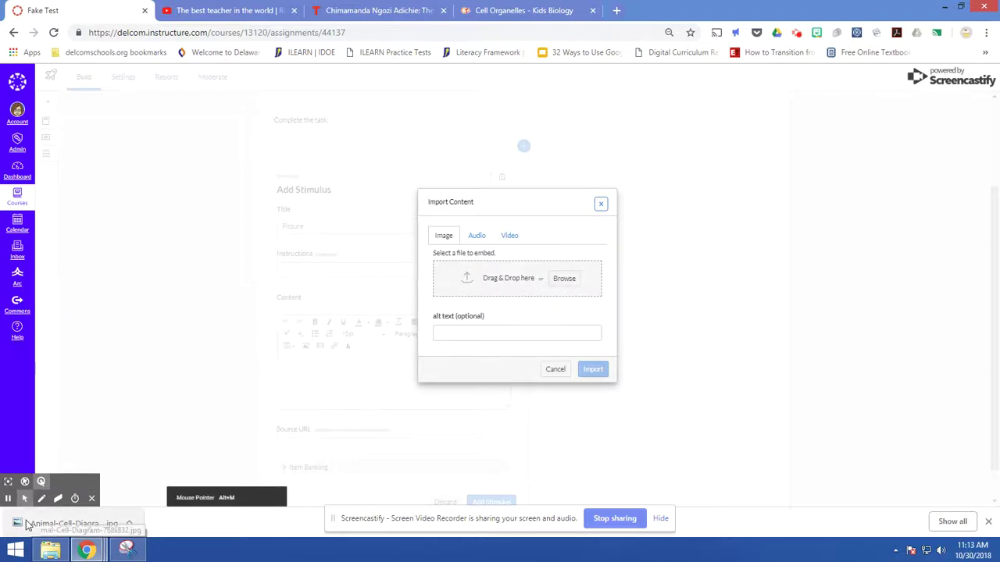
drag(29, 527, 517, 285)
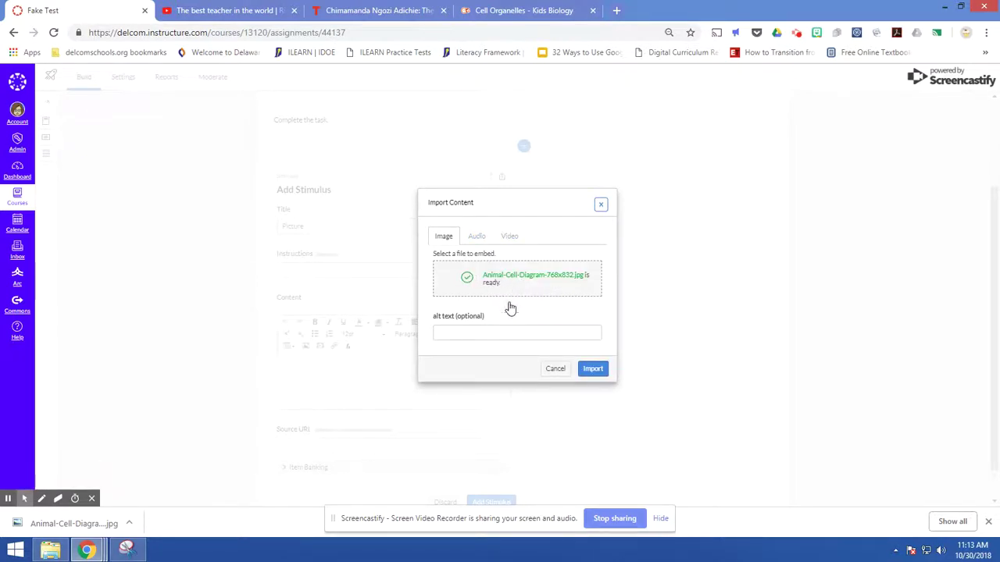
click(500, 332)
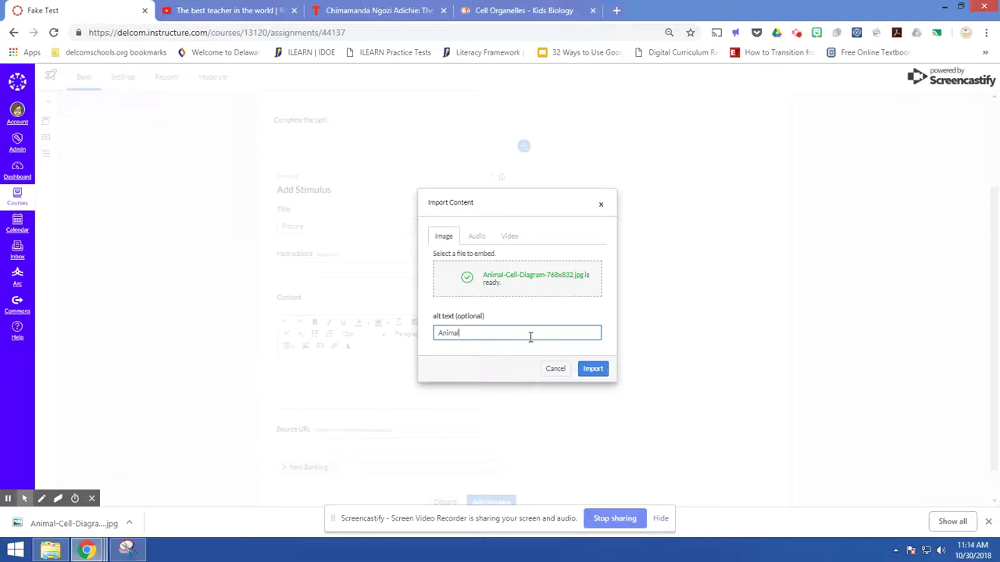
text(iagram)
click(593, 369)
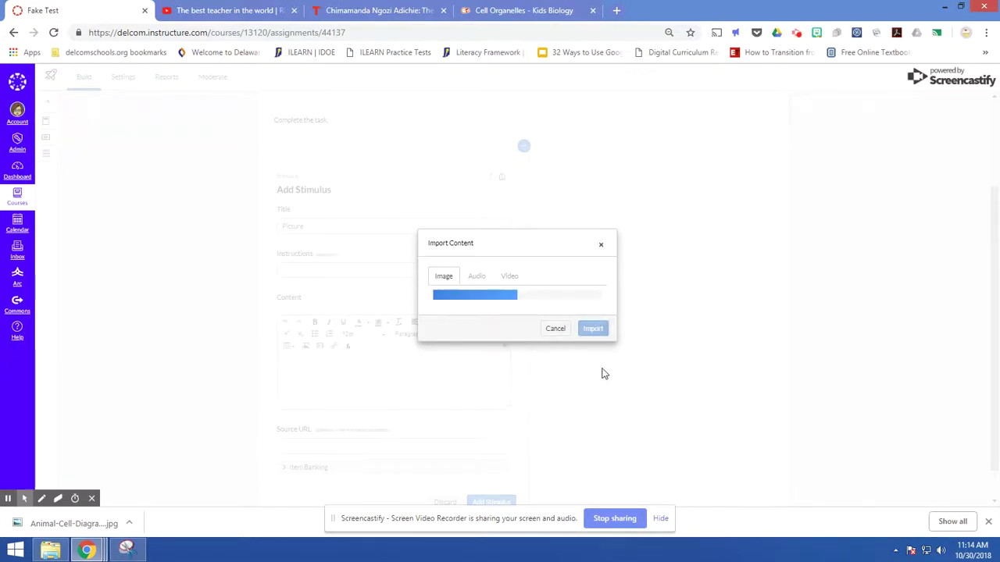
- Enlarge the embedded animal cell image to nearly the full width of the stimulus content area
click(347, 374)
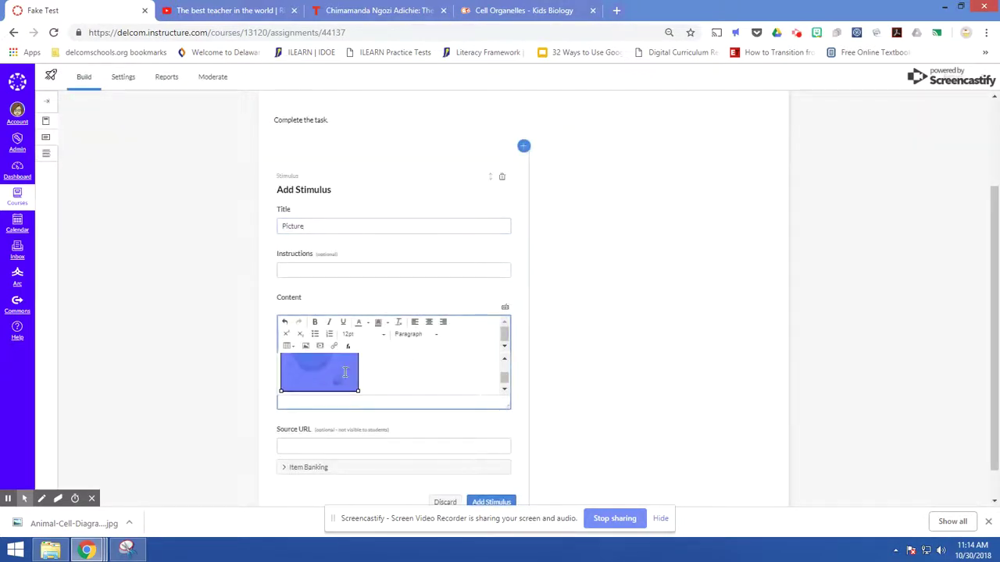
scroll(424, 382, down, 1)
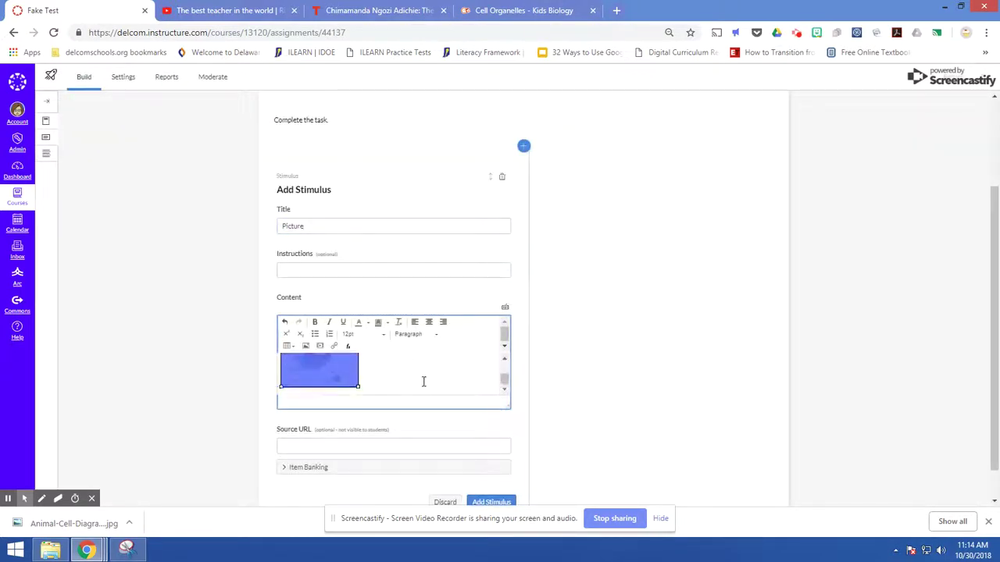
drag(359, 385, 503, 424)
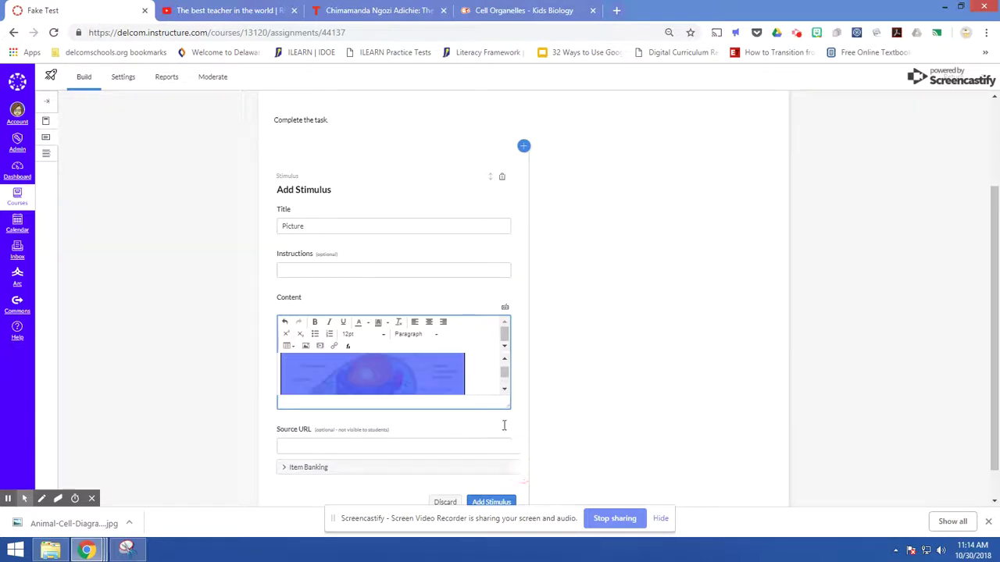
drag(465, 357, 489, 361)
click(491, 367)
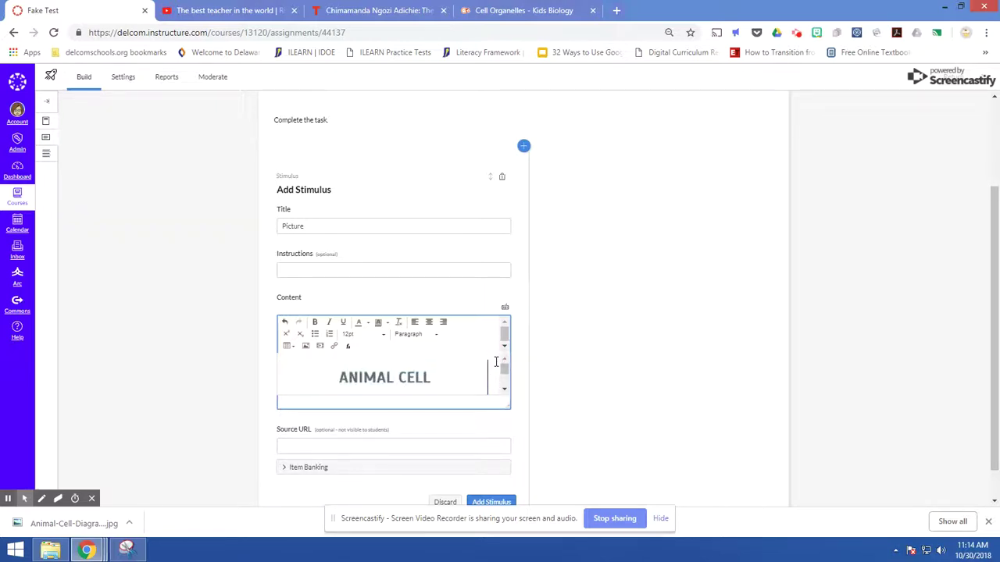
scroll(491, 371, down, 2)
scroll(491, 372, down, 2)
scroll(475, 446, down, 1)
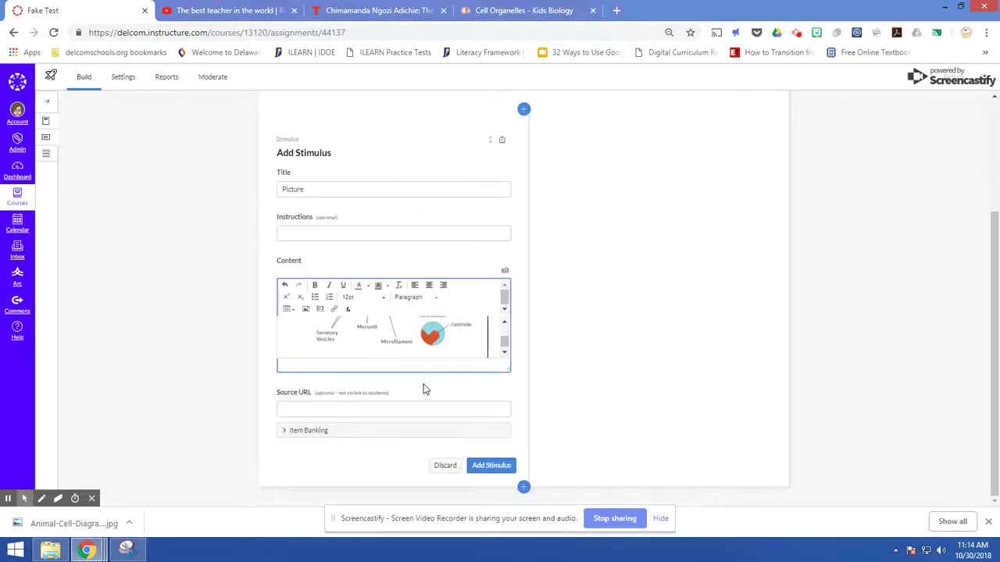
click(417, 409)
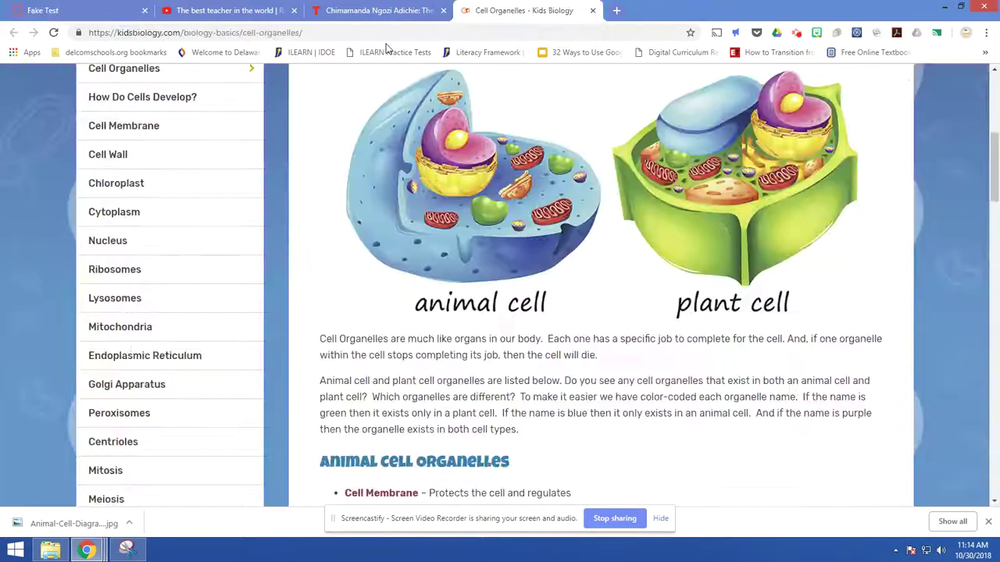
click(516, 11)
click(356, 32)
key(ctrl+c)
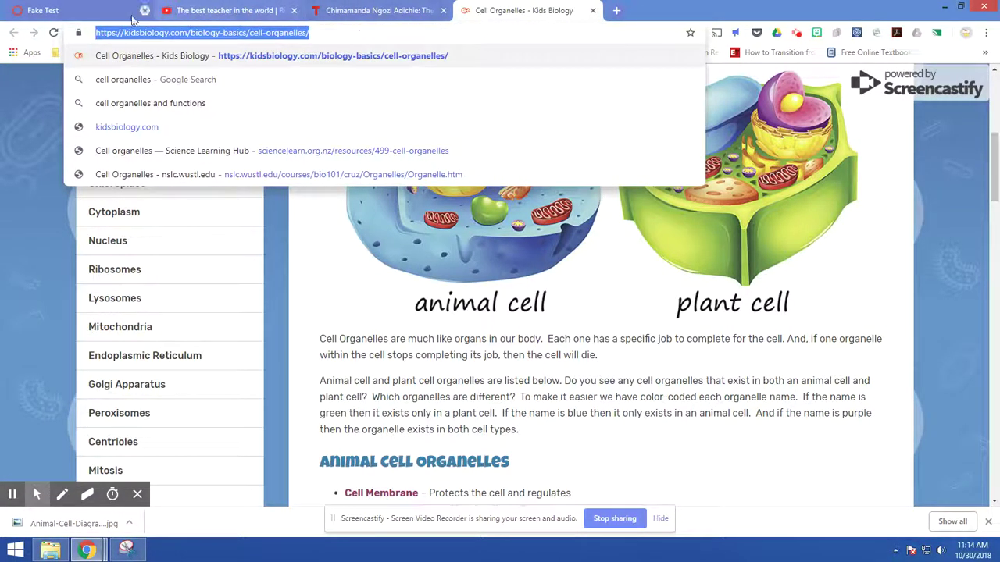
click(78, 10)
key(ctrl+v)
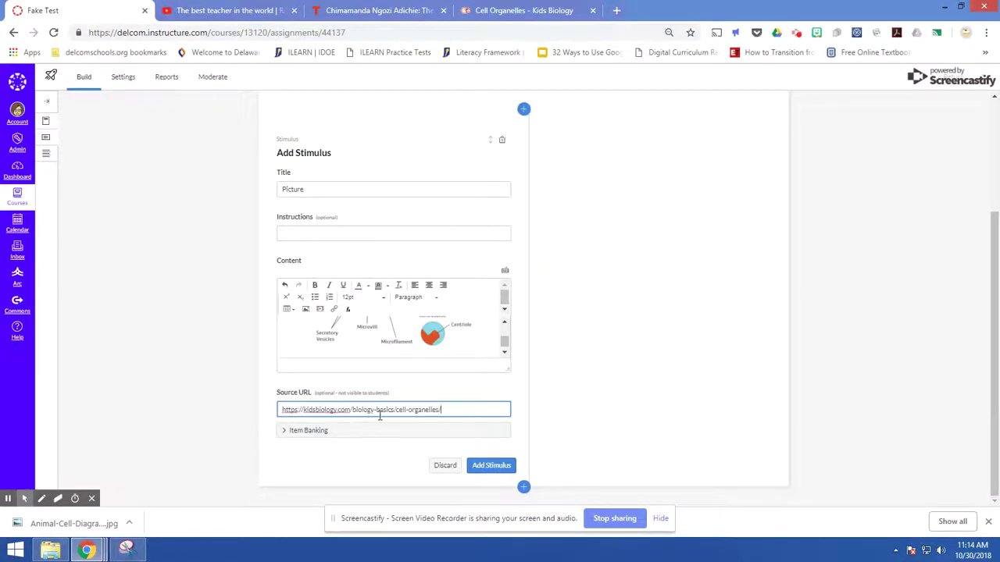
click(491, 467)
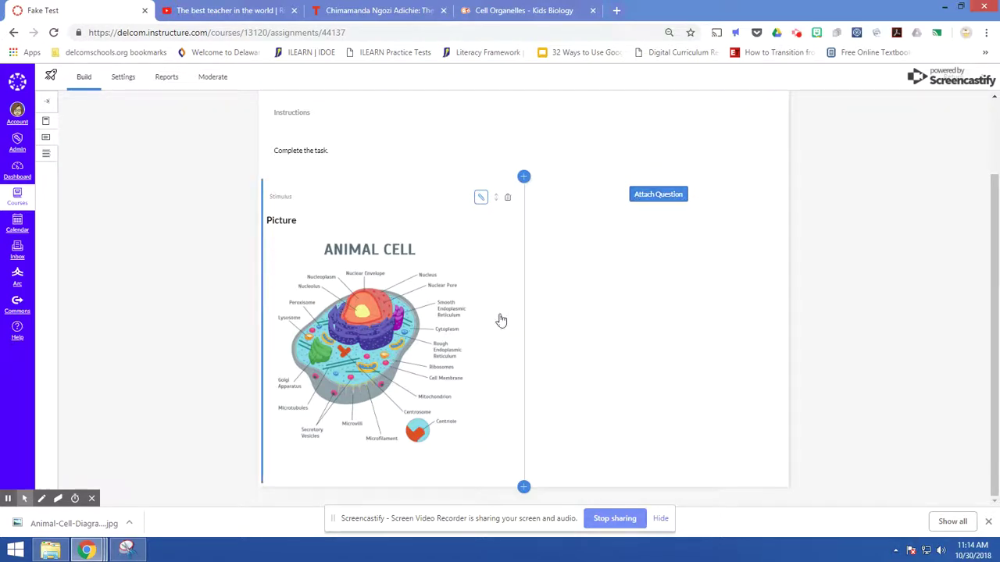
- Insert a second stimulus below the Picture one and title it Video
click(523, 488)
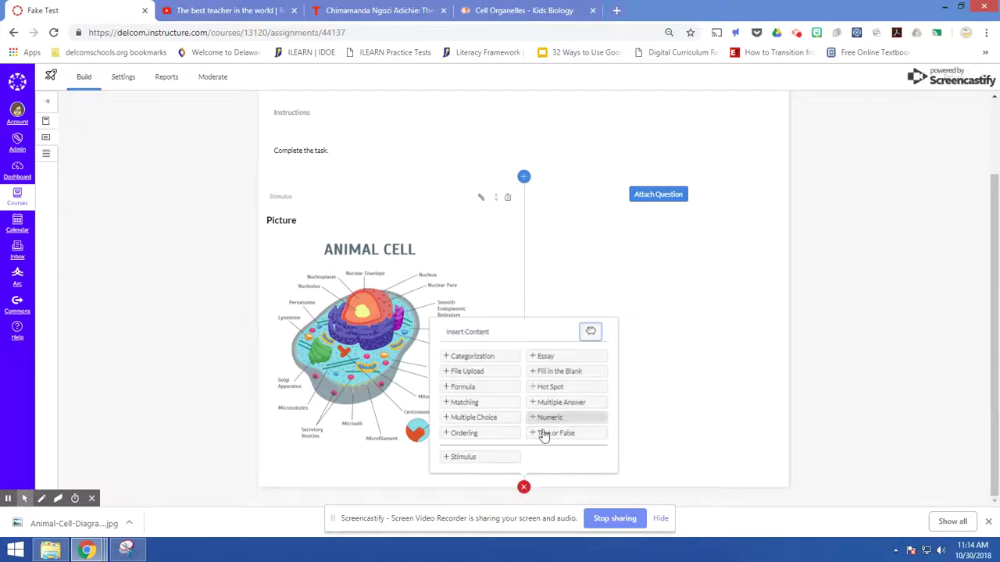
click(460, 457)
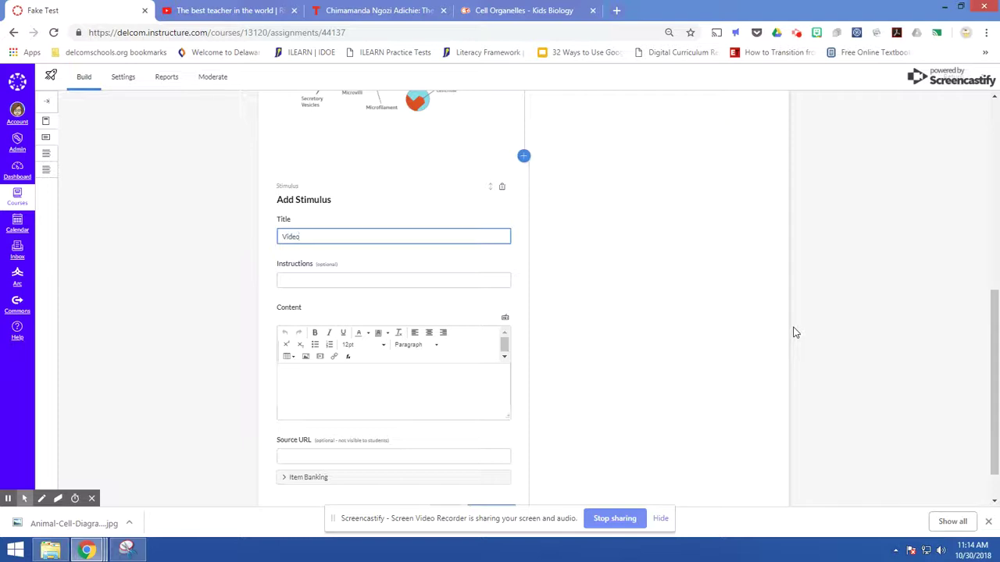
click(355, 387)
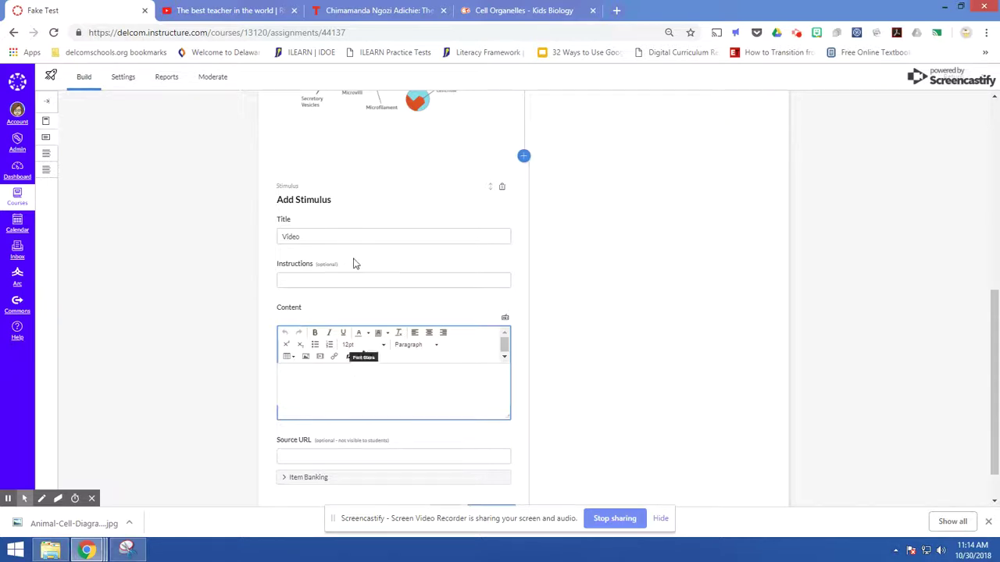
- Copy the short share link of the YouTube talk "The best teacher in the world"
click(257, 10)
click(277, 33)
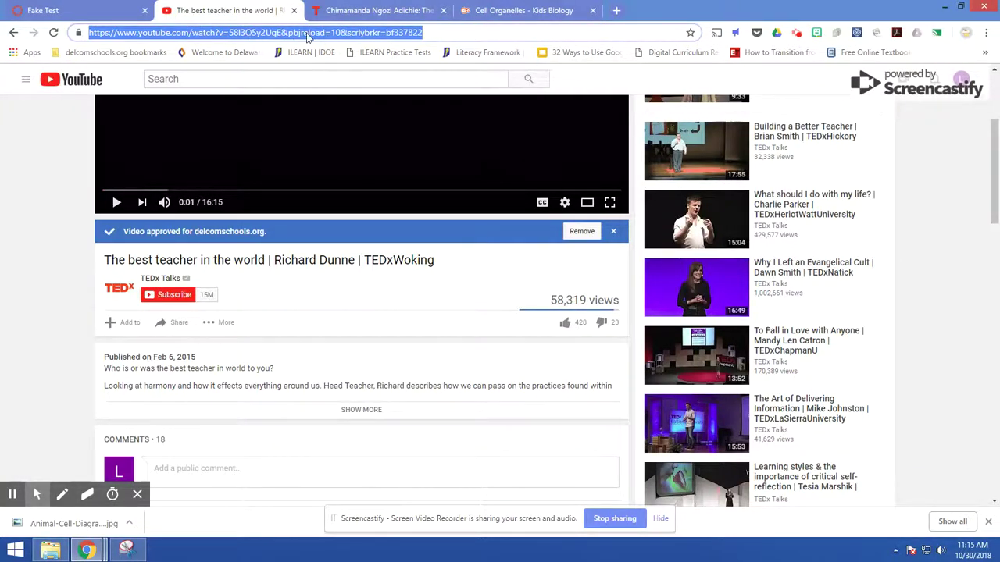
click(176, 323)
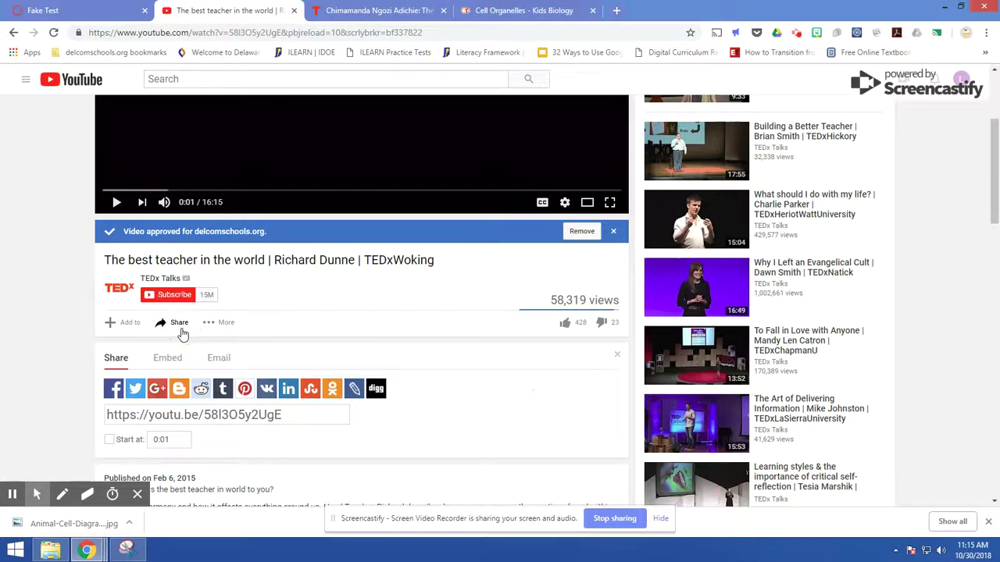
drag(185, 422, 306, 416)
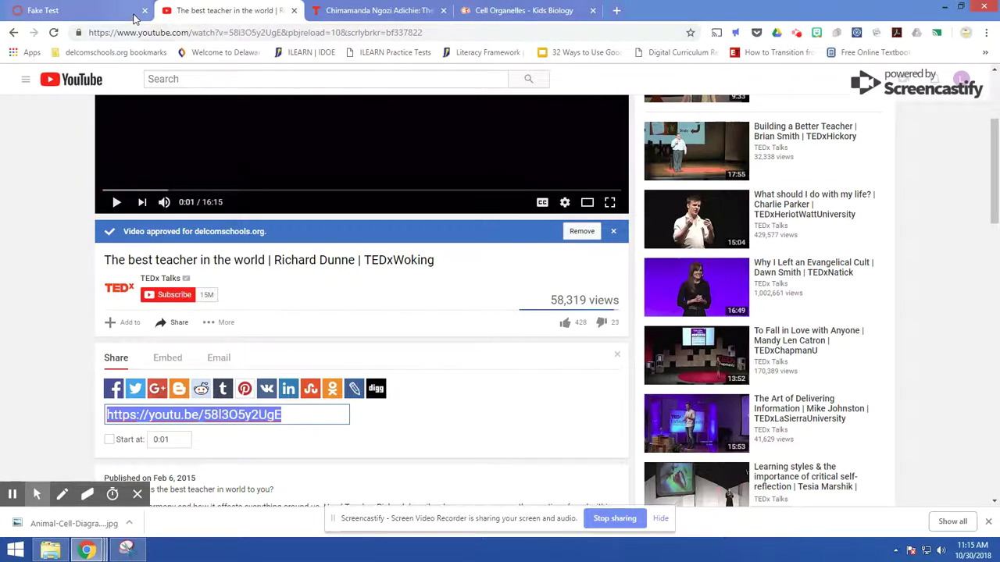
- Embed the copied YouTube share link as media in the Video stimulus content and add the stimulus to the quiz
click(92, 17)
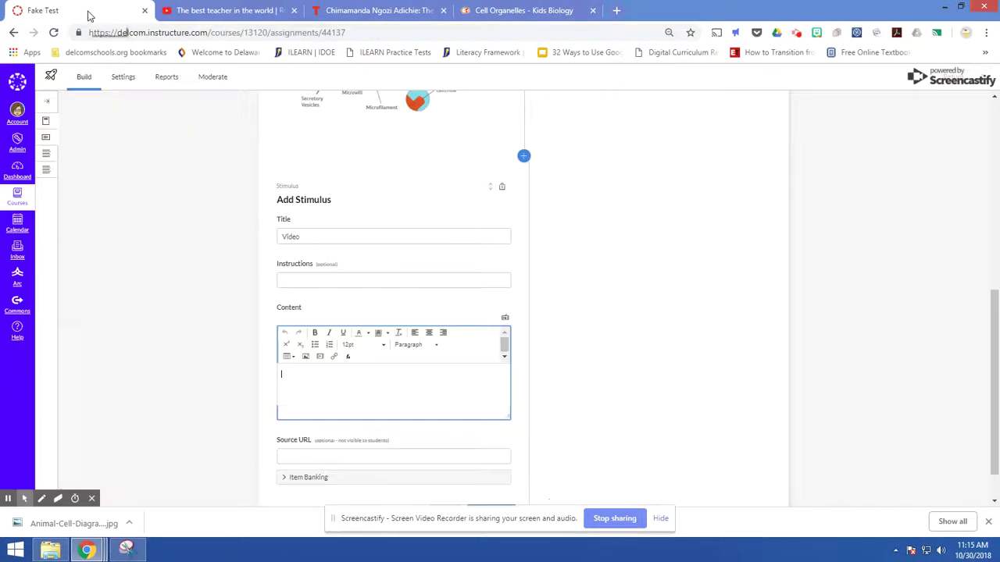
click(320, 357)
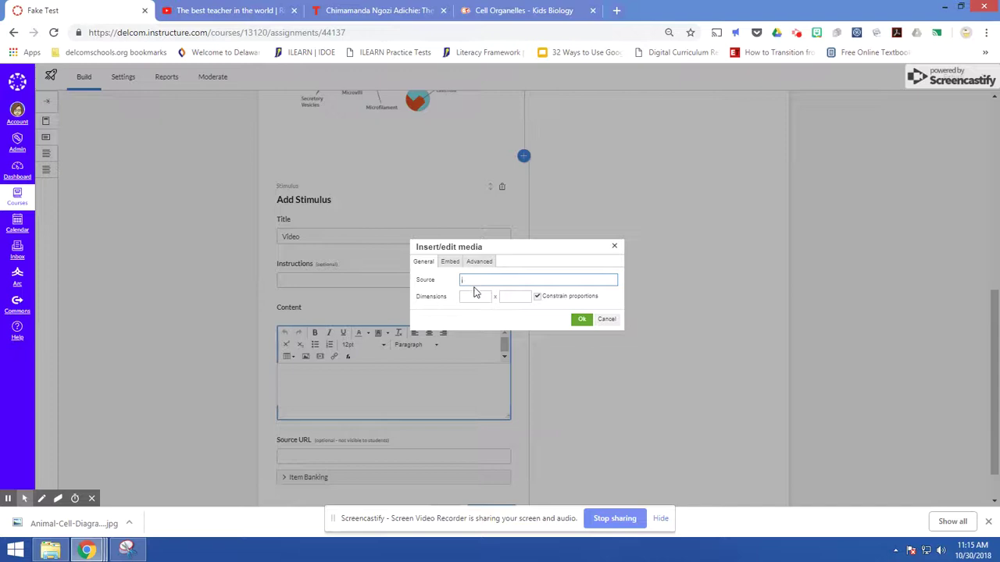
text(https://youtu.be/58lGO5y2UgE)
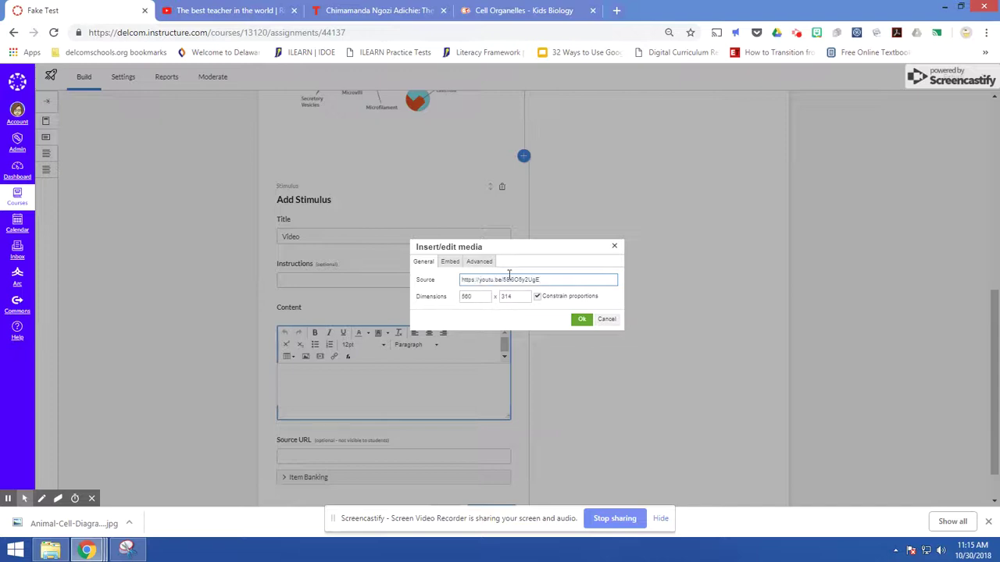
click(582, 322)
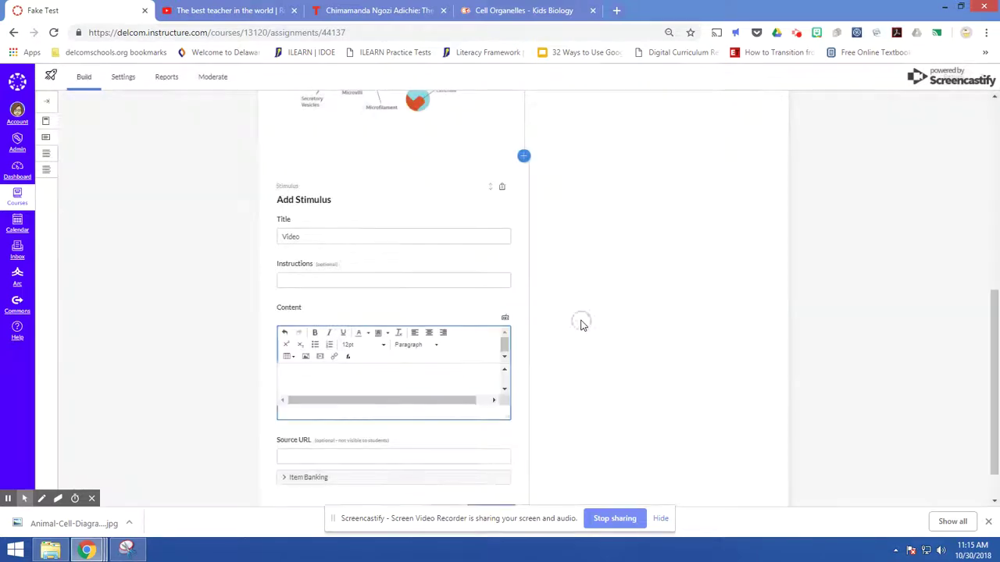
click(504, 389)
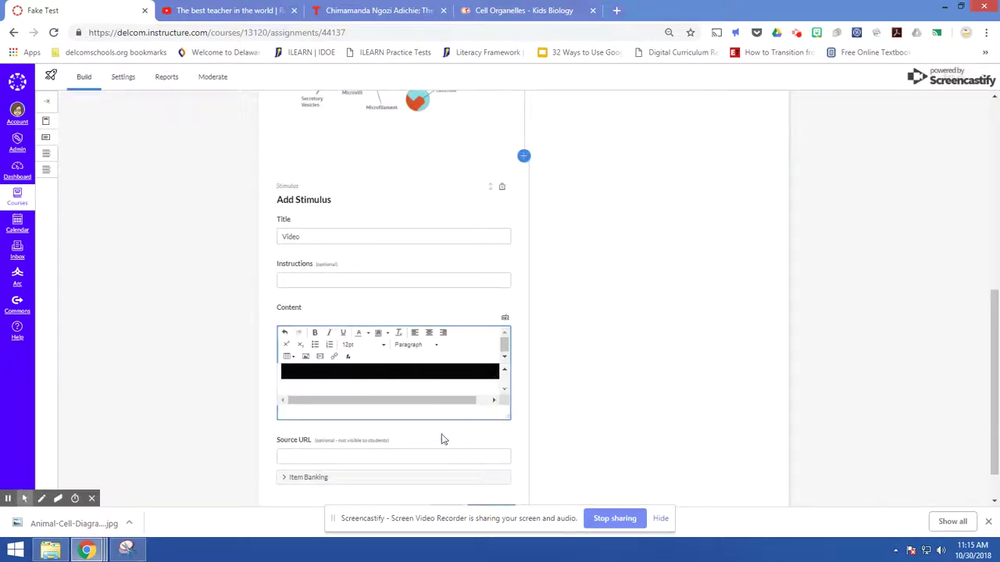
scroll(441, 439, down, 1)
click(489, 466)
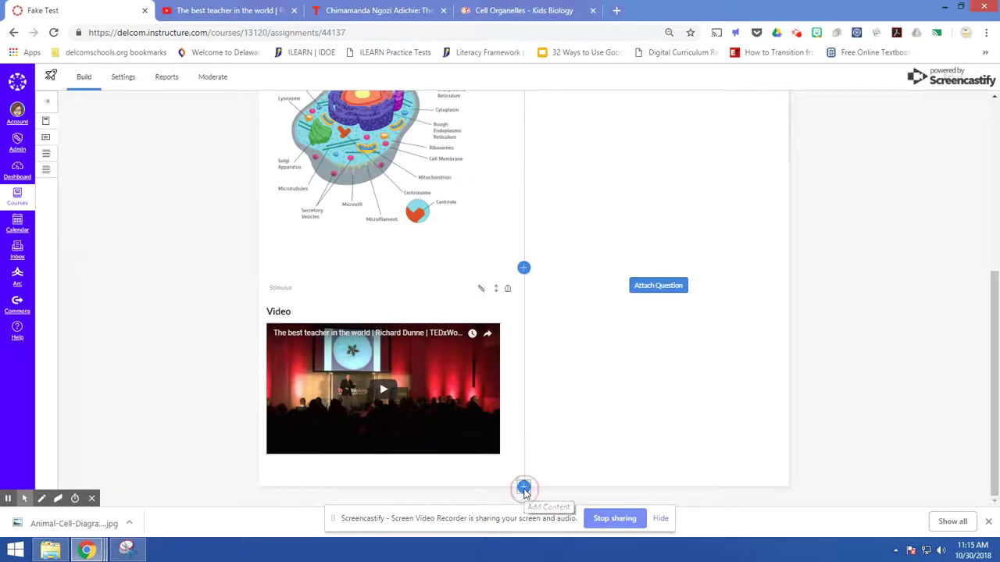
- Start a third stimulus below the Video one and copy the embed code of the TED talk "The danger of a single story" for it
click(523, 488)
click(471, 457)
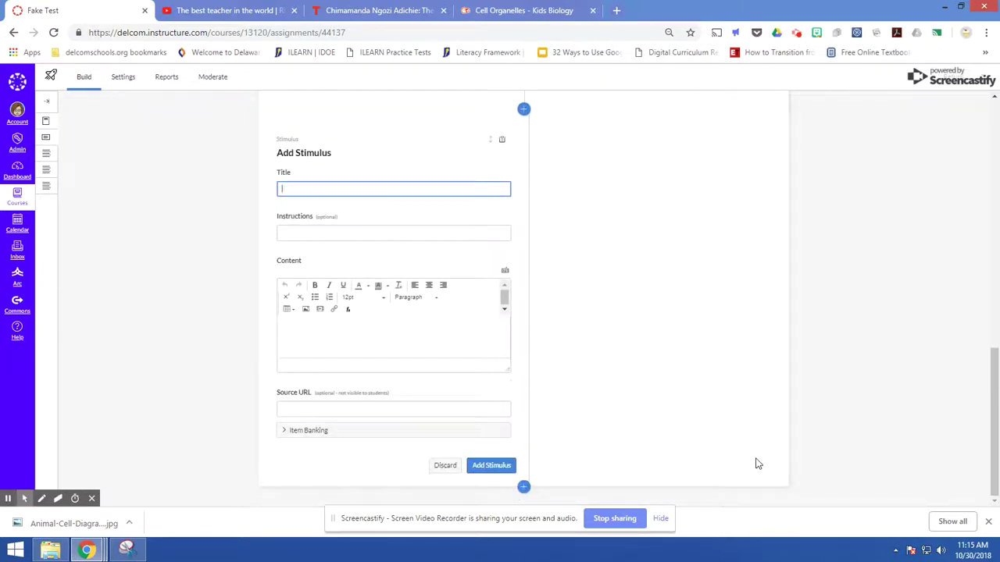
click(359, 12)
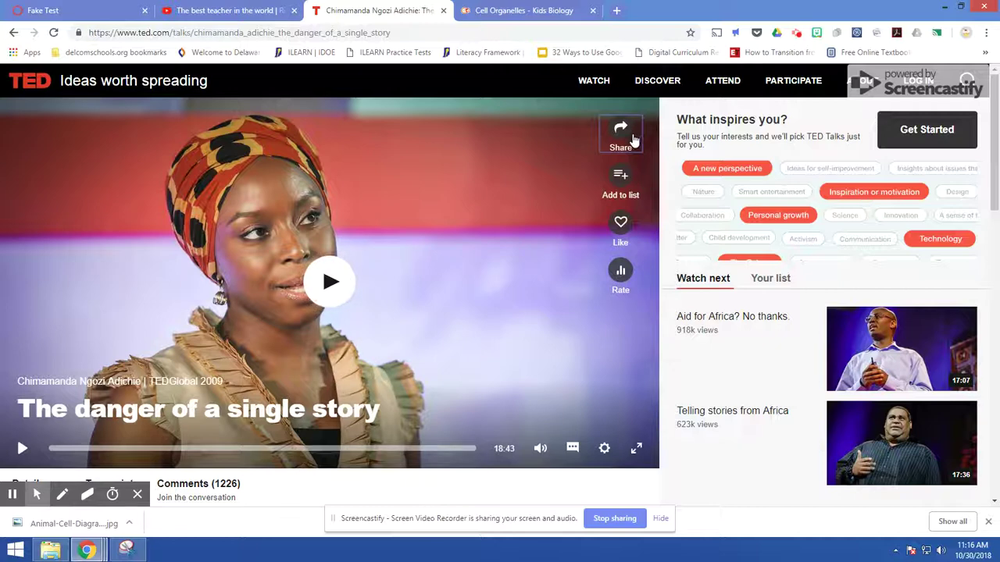
click(635, 131)
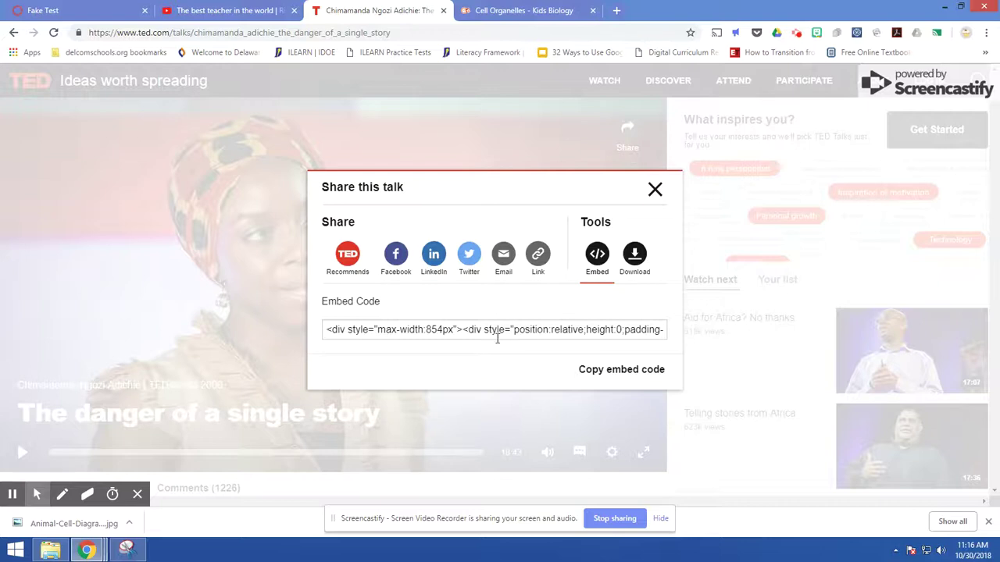
click(597, 259)
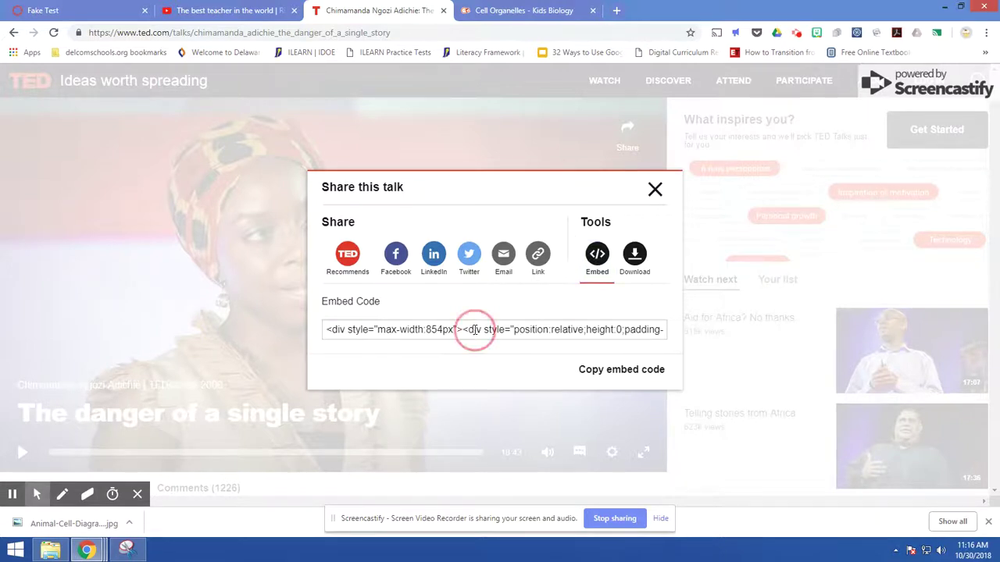
click(609, 370)
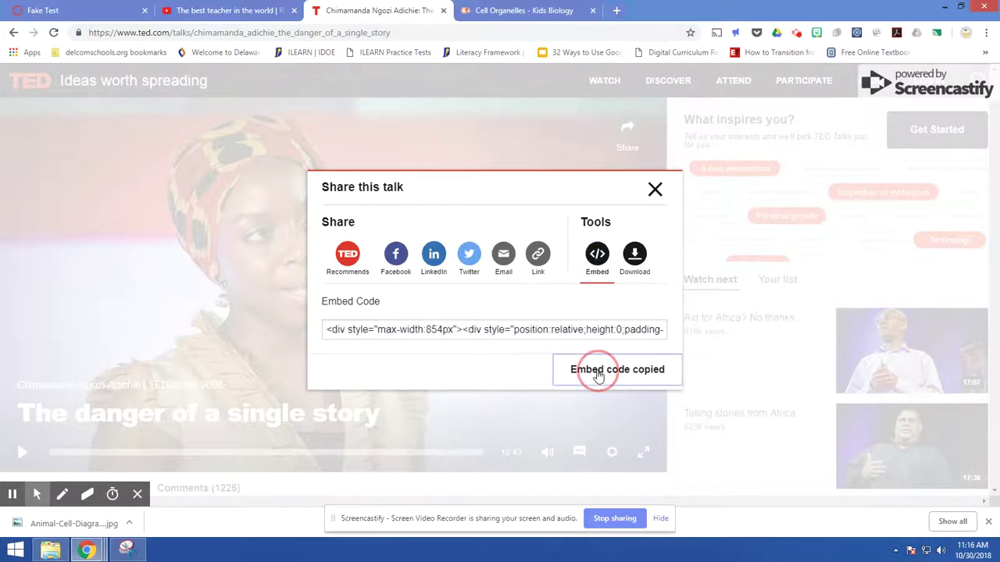
click(598, 376)
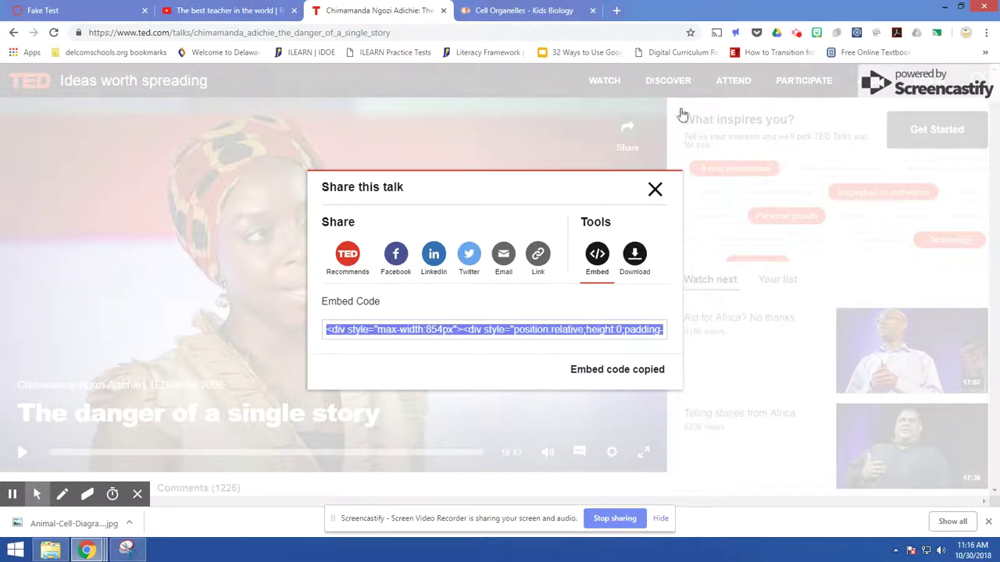
click(655, 189)
click(86, 10)
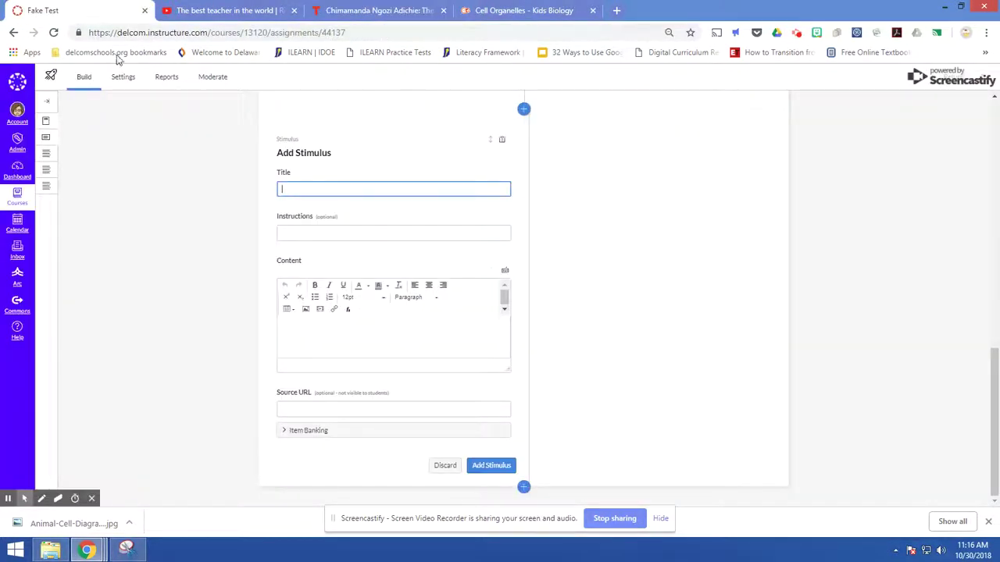
- Embed the copied TED talk code as media in the content of the third stimulus
click(320, 310)
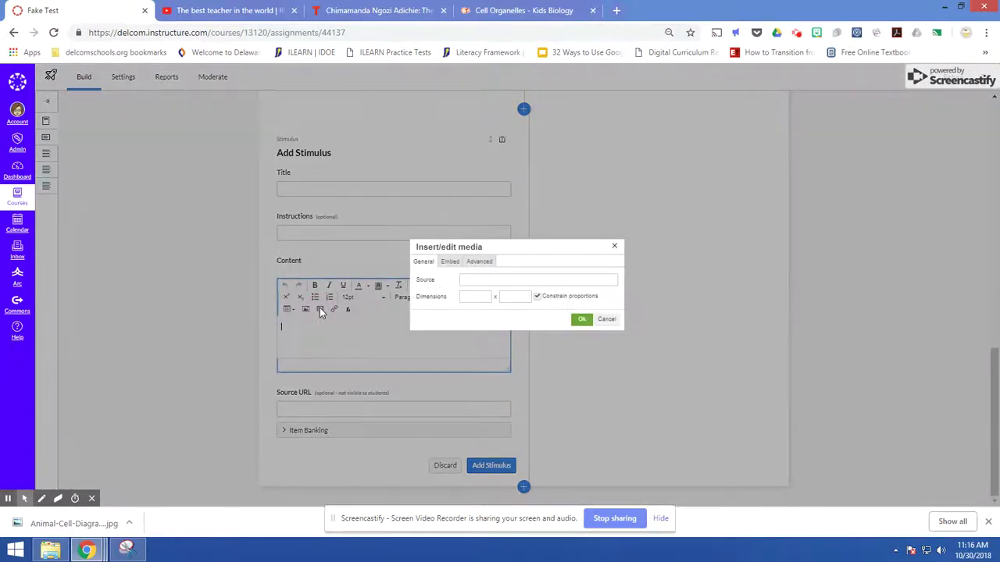
click(450, 263)
click(458, 293)
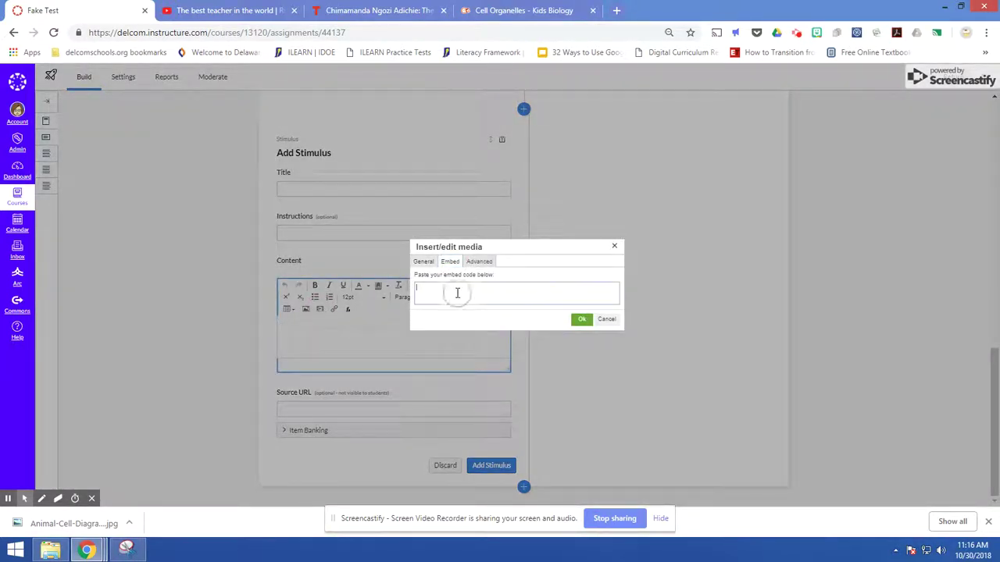
key(ctrl+v)
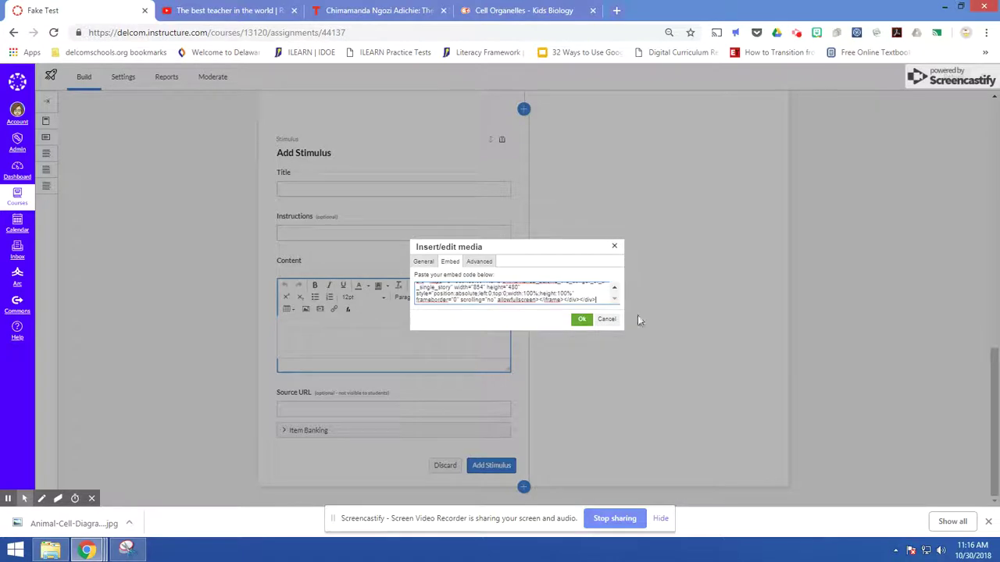
click(583, 321)
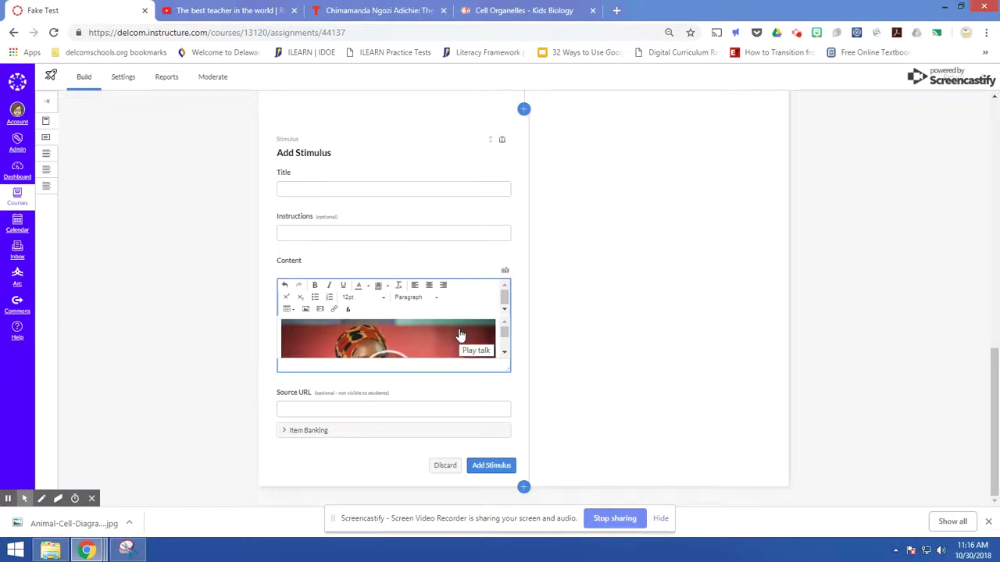
- Title the TED talk stimulus Video2 and add it to the quiz
click(492, 469)
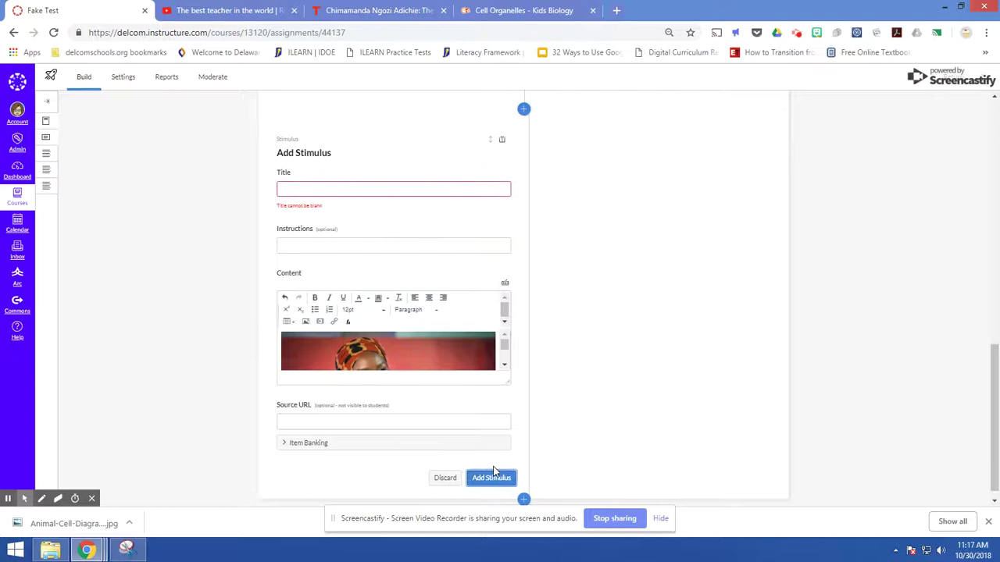
click(383, 185)
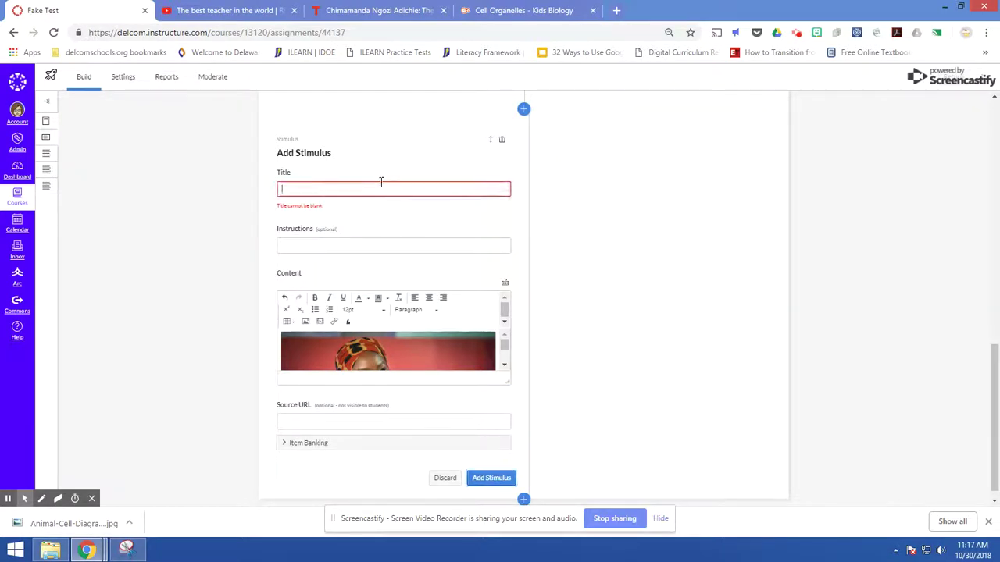
text(Video2)
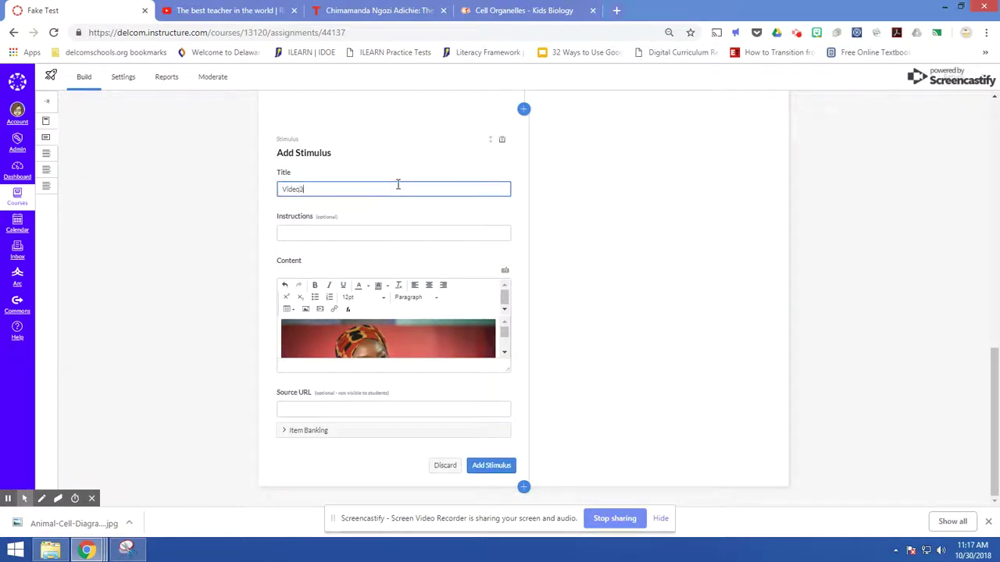
click(510, 466)
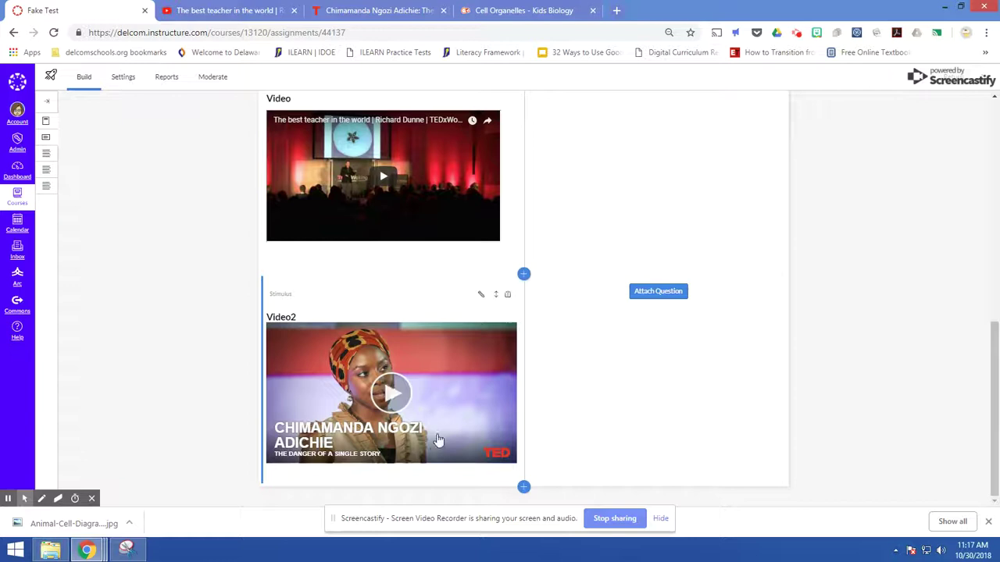
scroll(560, 424, up, 4)
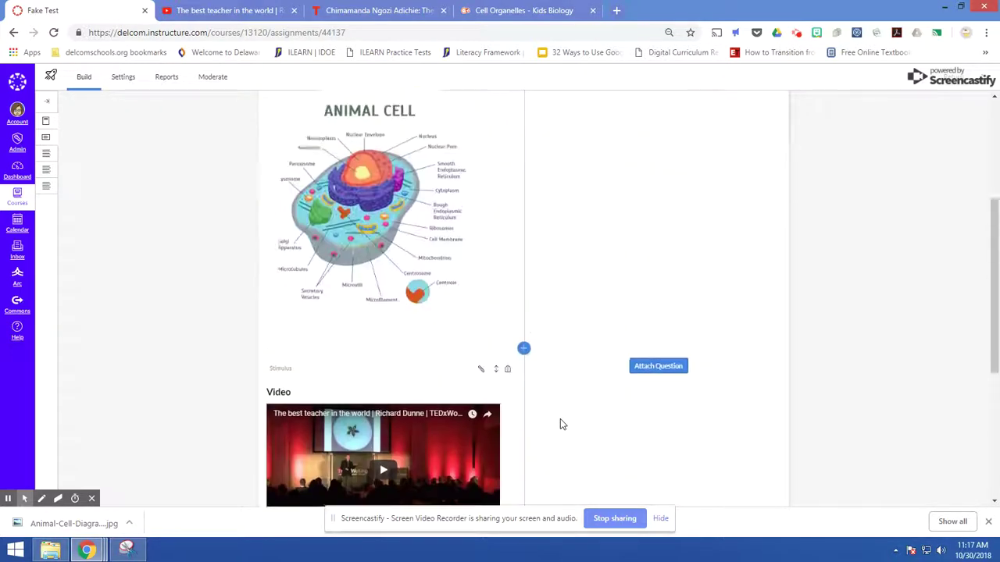
scroll(423, 312, down, 2)
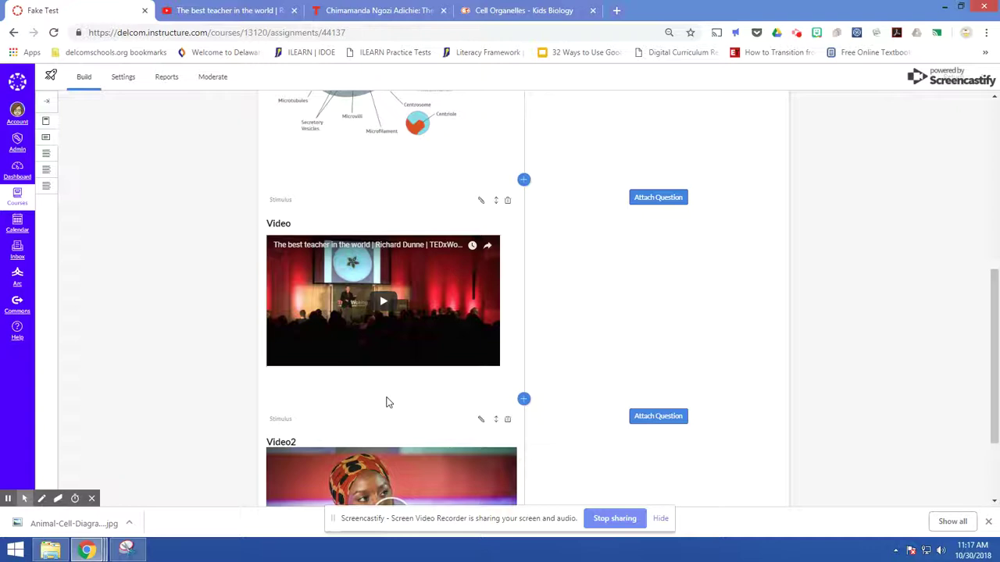
scroll(607, 343, down, 2)
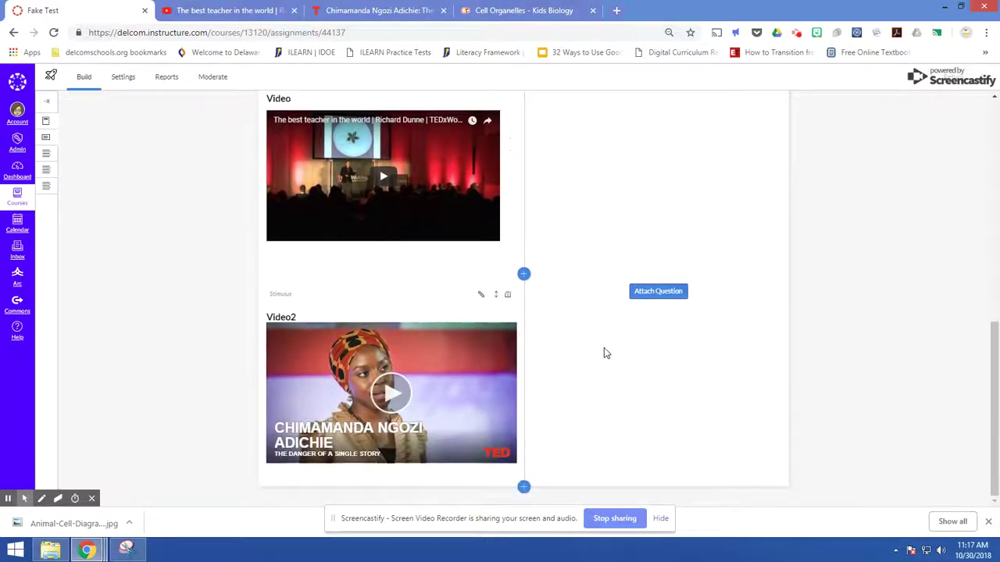